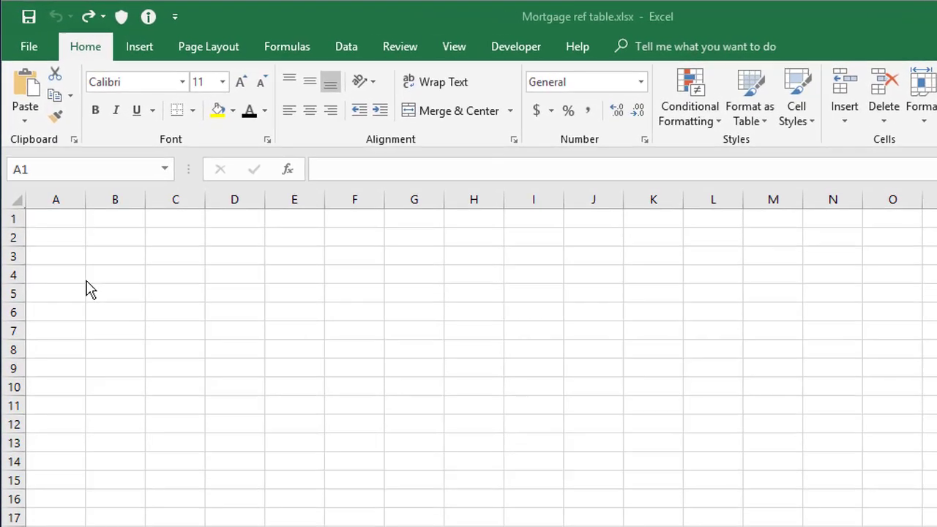
# Enter the label 'Term' in A1 and the loan term 30 in B1
pyautogui.click(71, 225)
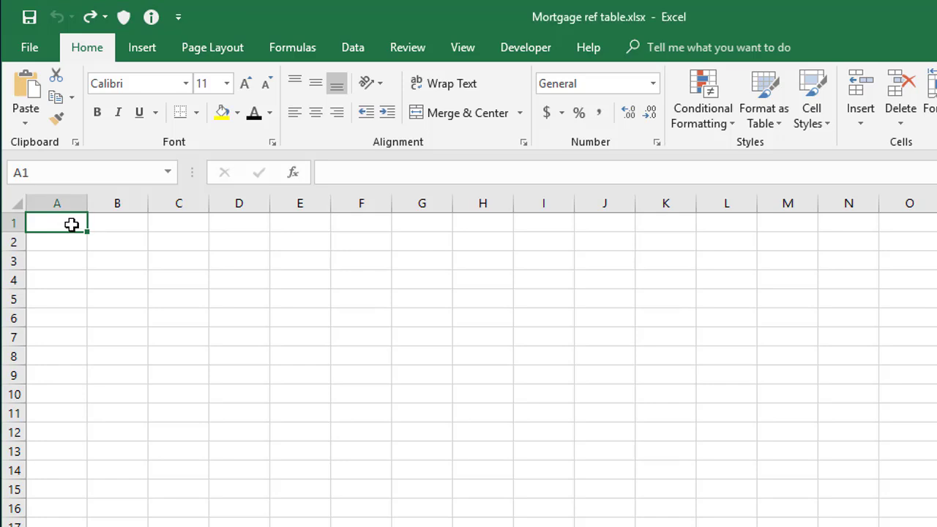
pyautogui.write('Term')
pyautogui.press('Tab')
pyautogui.write('30')
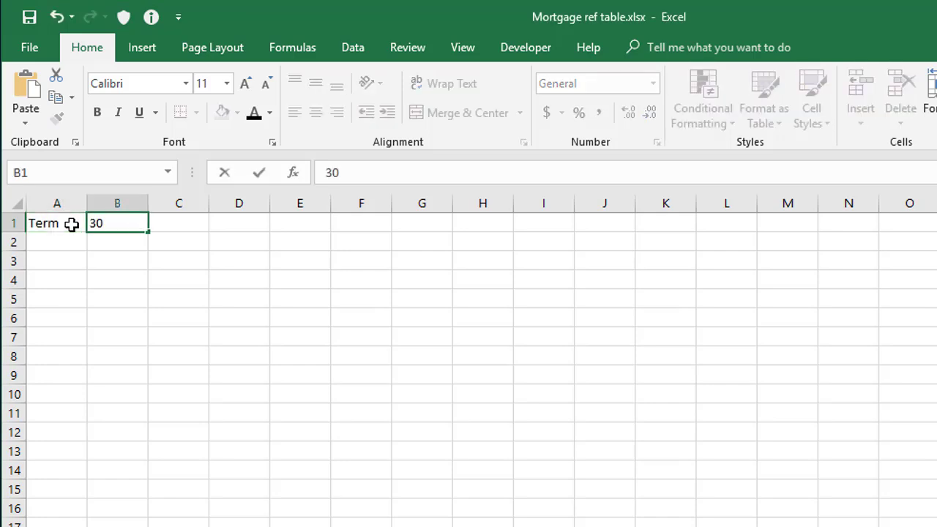
pyautogui.press('Tab')
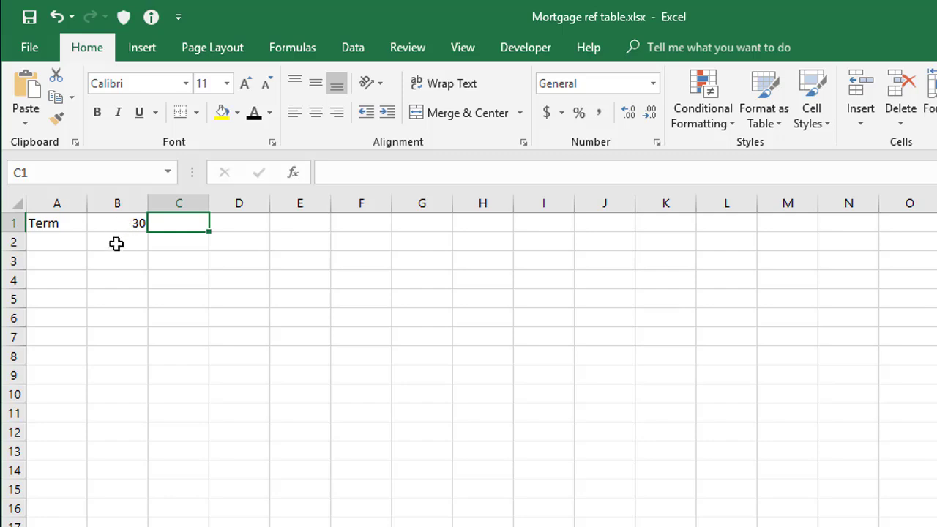
# Enter 350000 and 400000 in A4:A5, then fill the series down to 750000 in A12
pyautogui.click(65, 280)
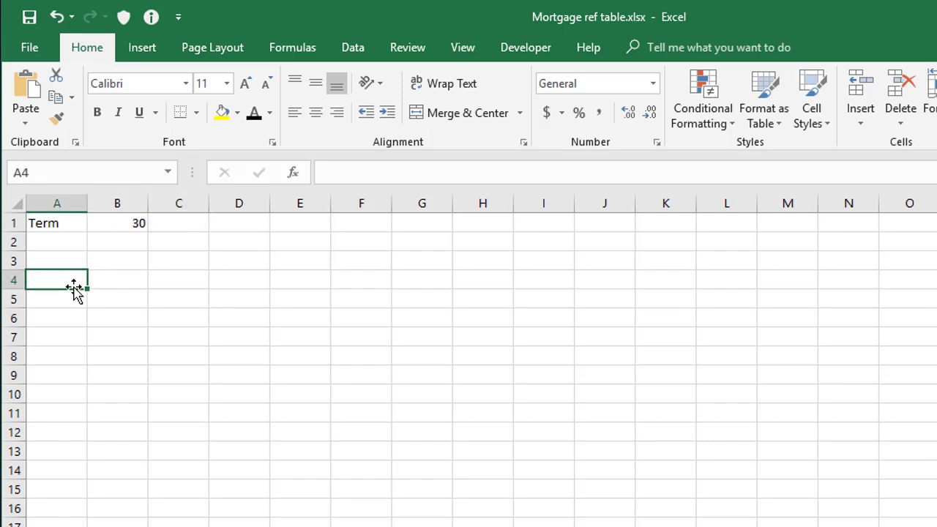
pyautogui.write('3')
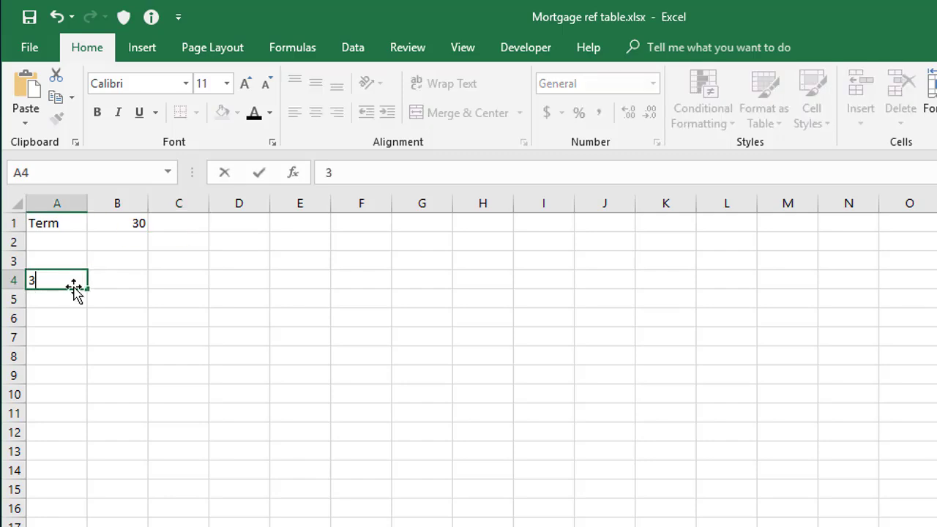
pyautogui.write('50000')
pyautogui.press('Return')
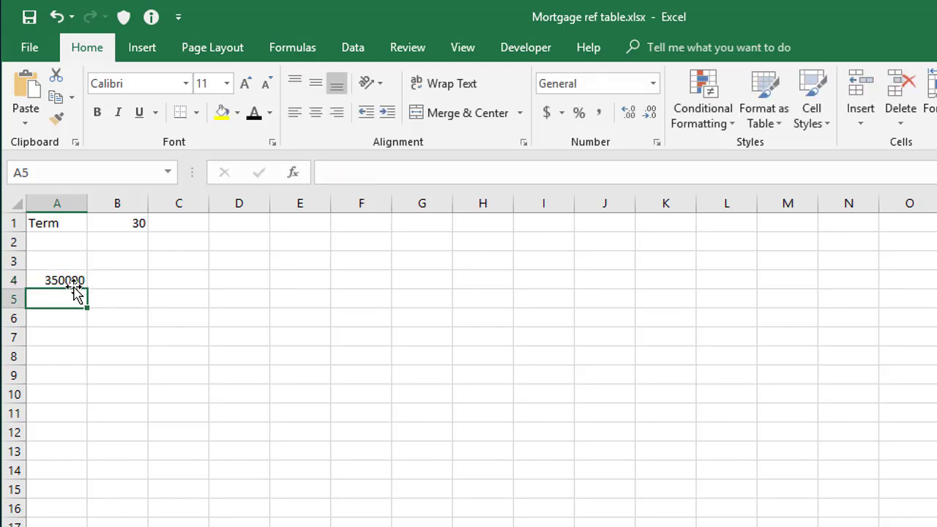
pyautogui.write('400000')
pyautogui.press('Return')
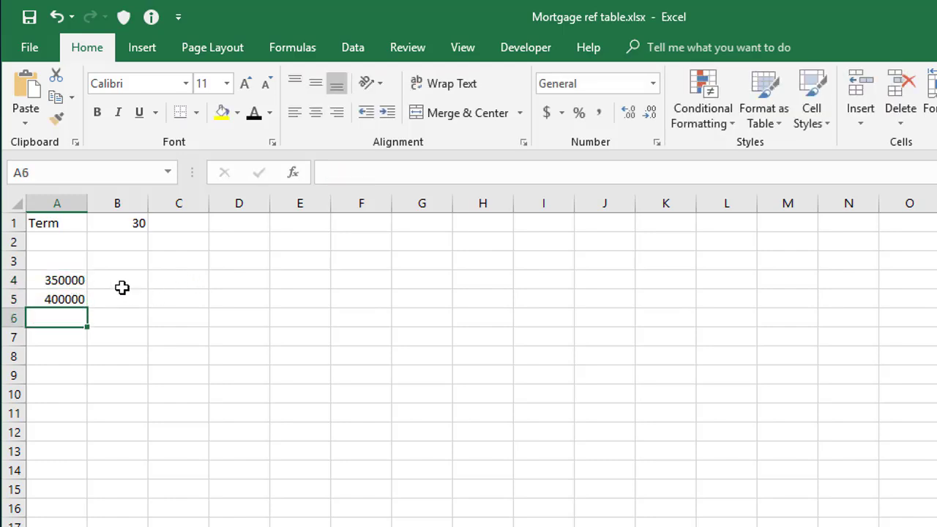
pyautogui.click(70, 280)
pyautogui.moveTo(70, 279); pyautogui.dragTo(85, 437)
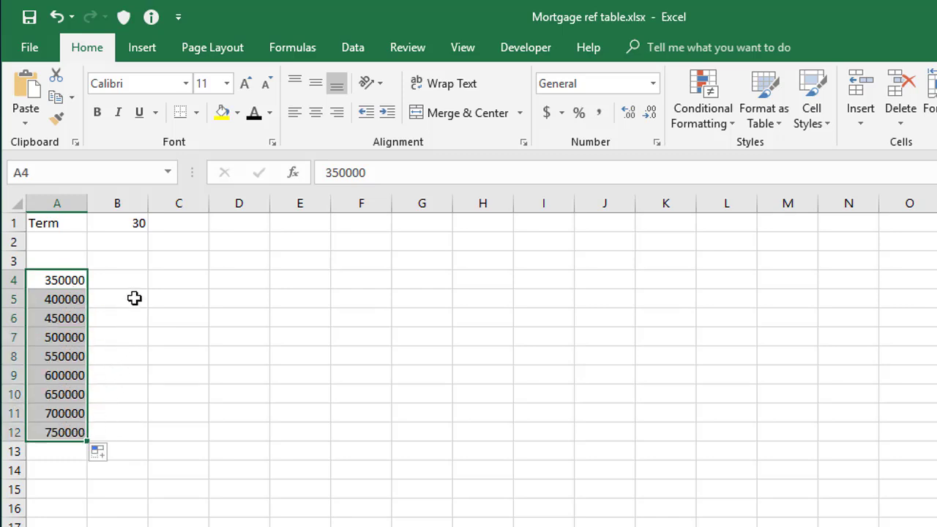
# Enter 3.75% in B3 and 4% in C3, then extend the quarter-point series to K3
pyautogui.click(121, 260)
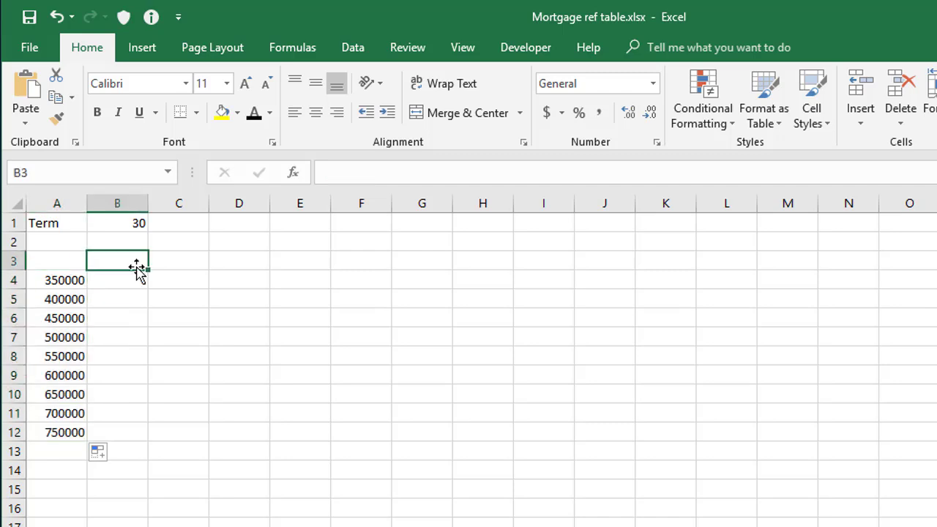
pyautogui.write('3.75%')
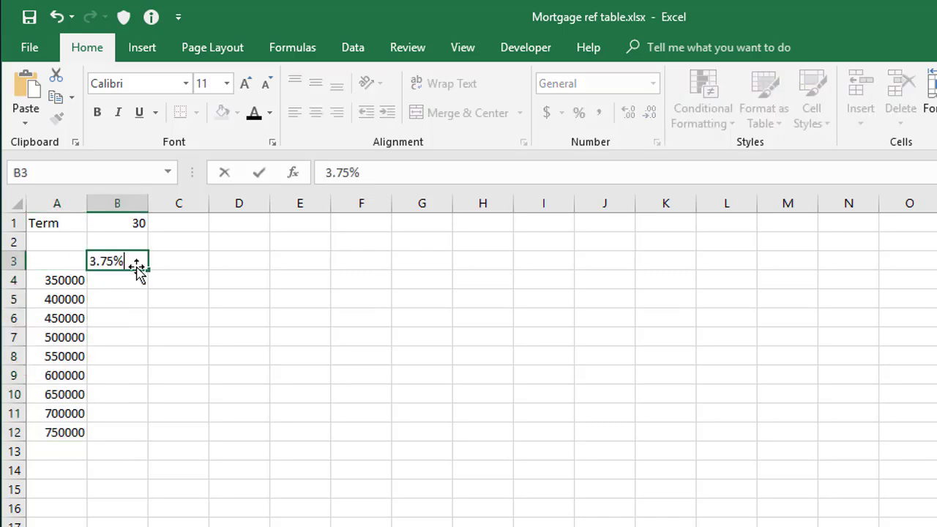
pyautogui.press('Return')
pyautogui.press('Up')
pyautogui.press('Right')
pyautogui.write('4%')
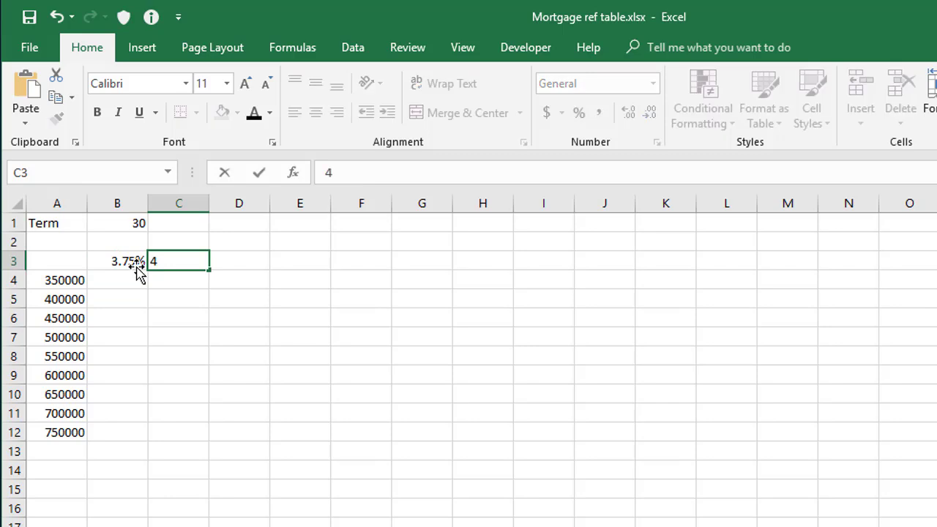
pyautogui.press('Return')
pyautogui.moveTo(109, 260); pyautogui.dragTo(666, 270)
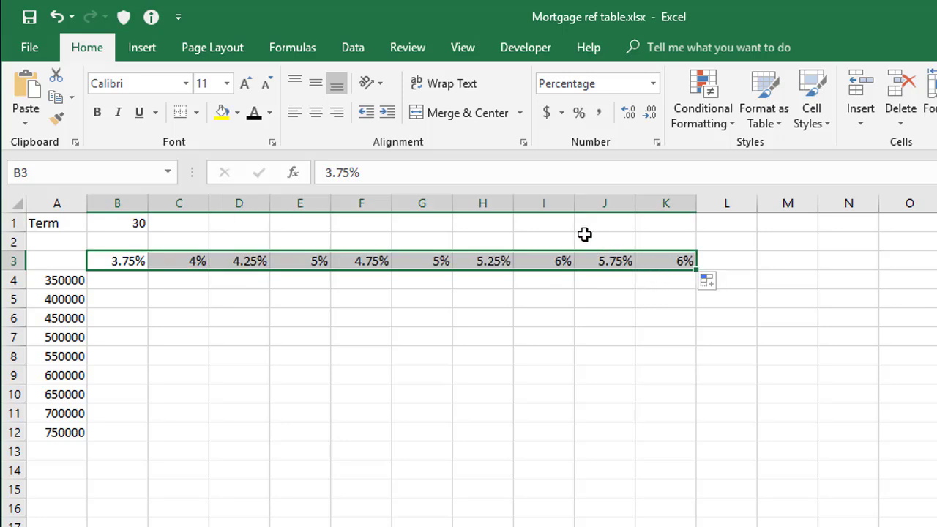
# Format the rates in B3:K3 as percentages with two decimal places
pyautogui.click(578, 116)
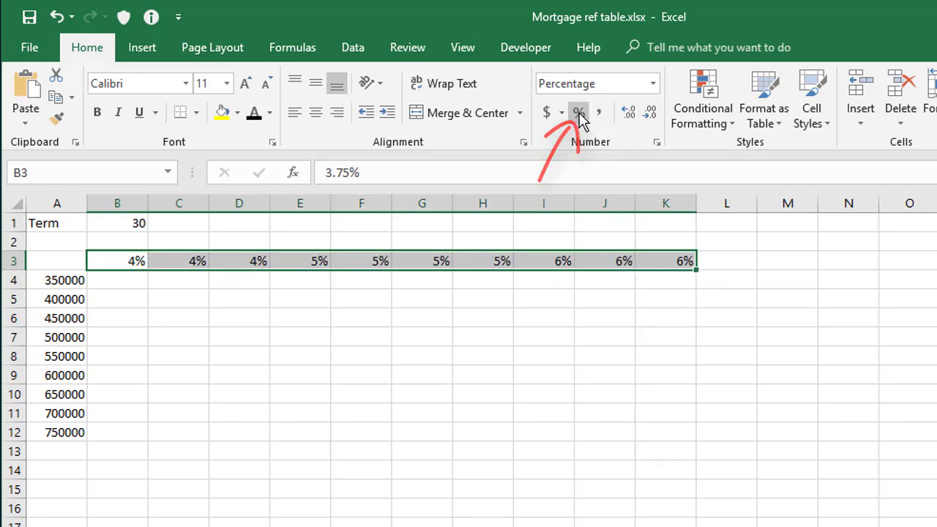
pyautogui.click(630, 114)
pyautogui.click(629, 114)
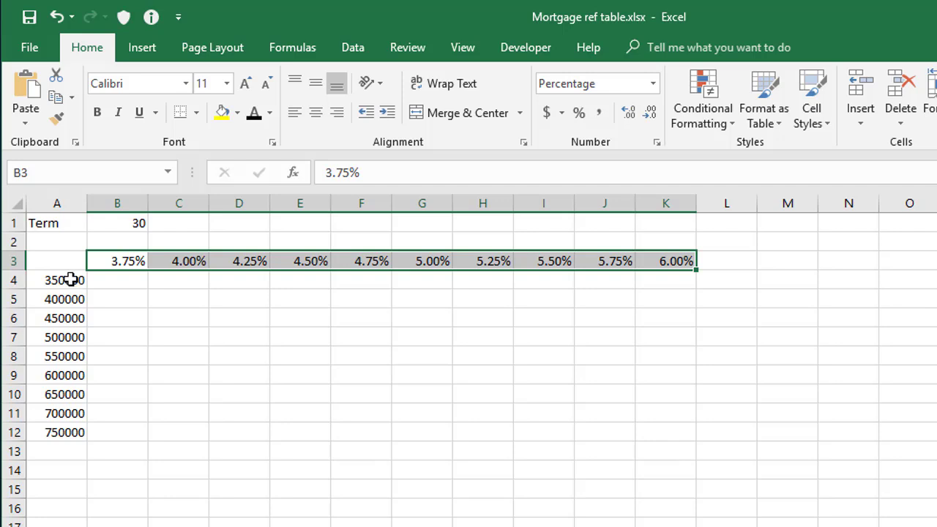
# Bold the loan amounts in A4:A12 and start a =pmt( formula in B4
pyautogui.moveTo(70, 280); pyautogui.dragTo(54, 433)
pyautogui.hotkey('ctrl', 'b')
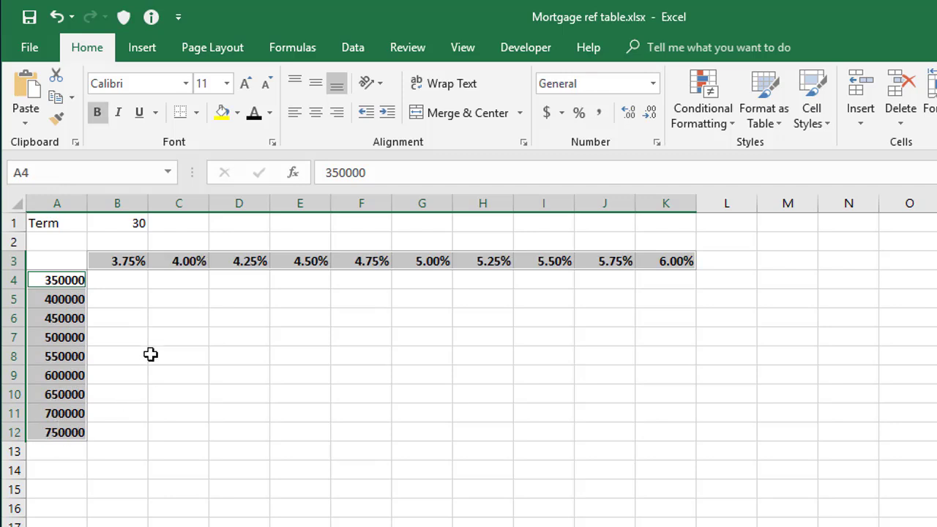
pyautogui.click(141, 282)
pyautogui.write('=')
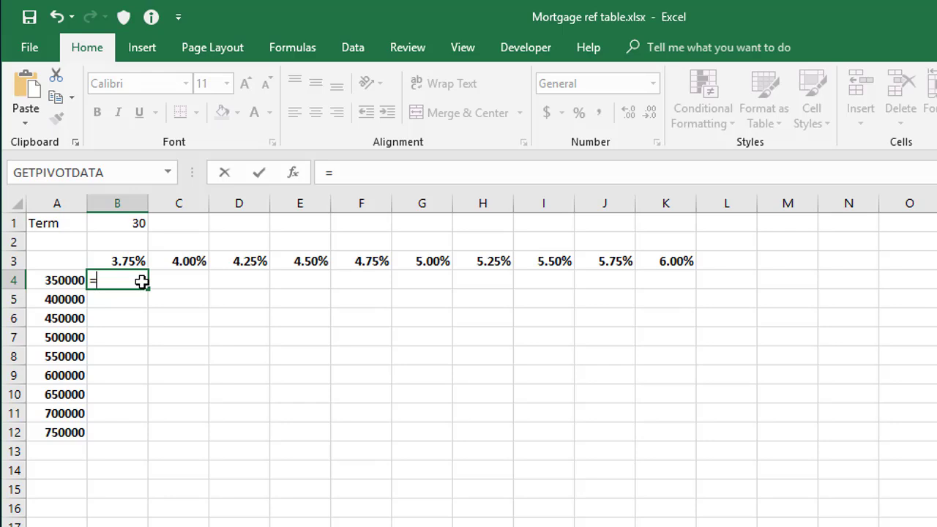
pyautogui.write('pmt')
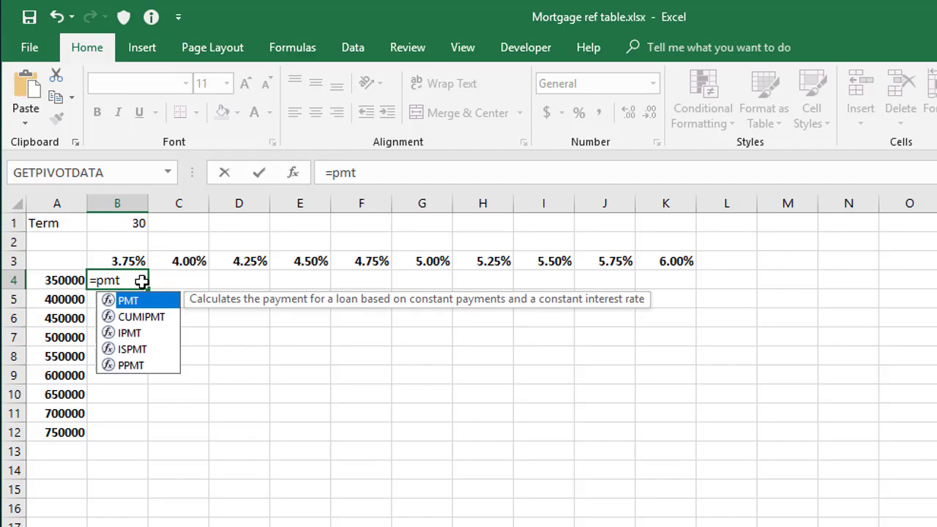
pyautogui.write('(')
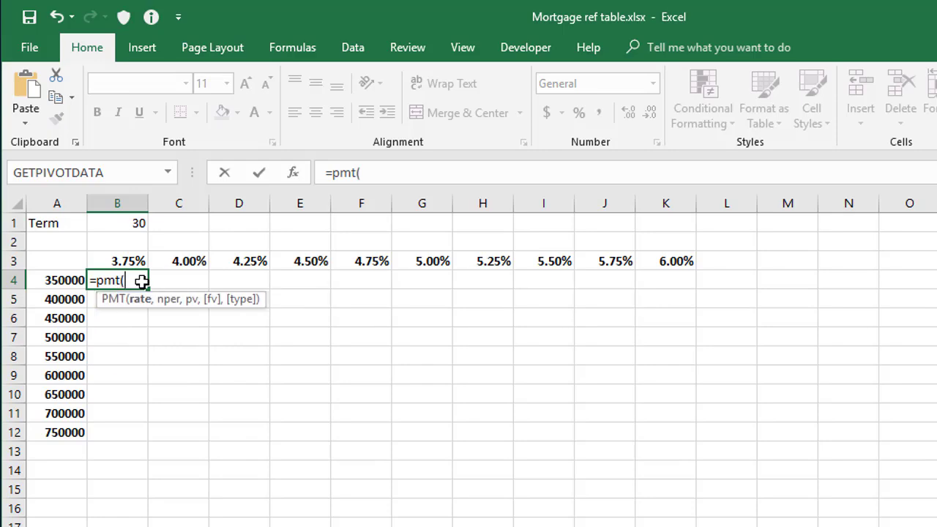
# Set the PMT arguments to Rate B3/12, Nper B1*12 and Pv -A4
pyautogui.click(292, 173)
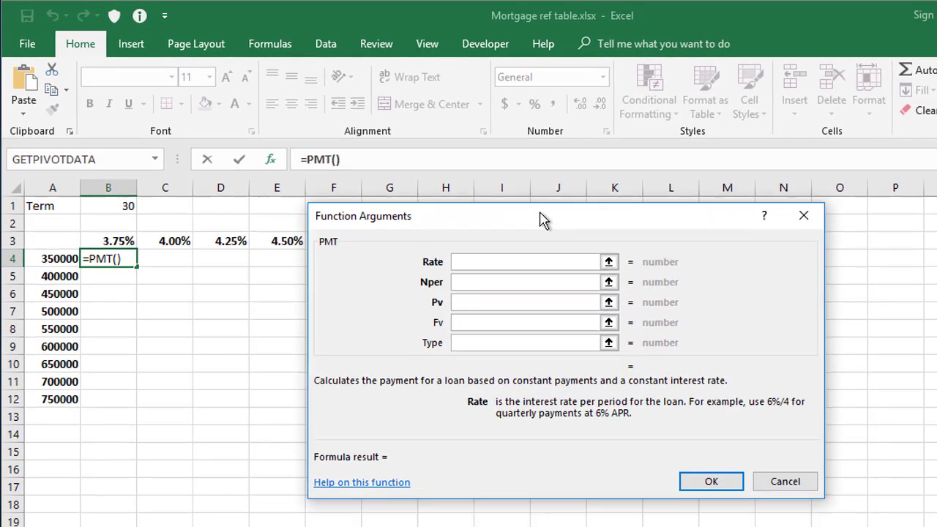
pyautogui.moveTo(541, 220); pyautogui.dragTo(636, 164)
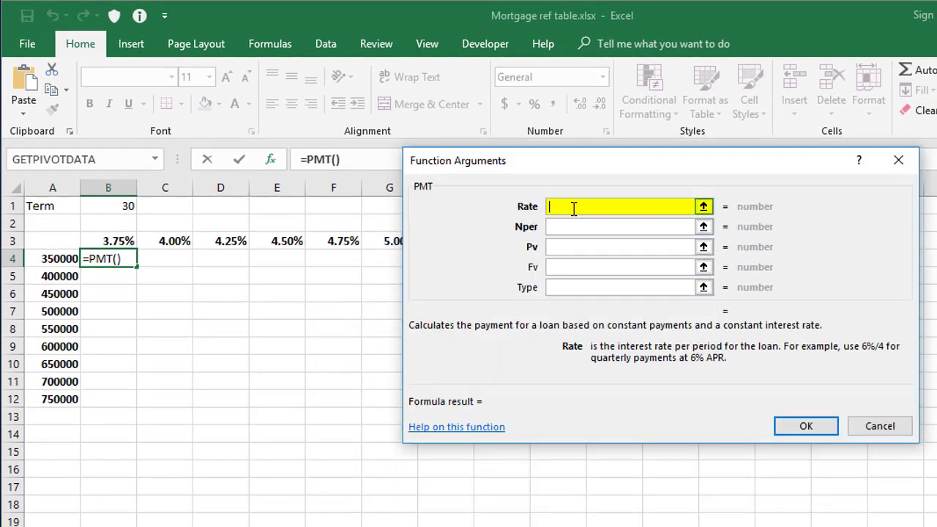
pyautogui.click(119, 242)
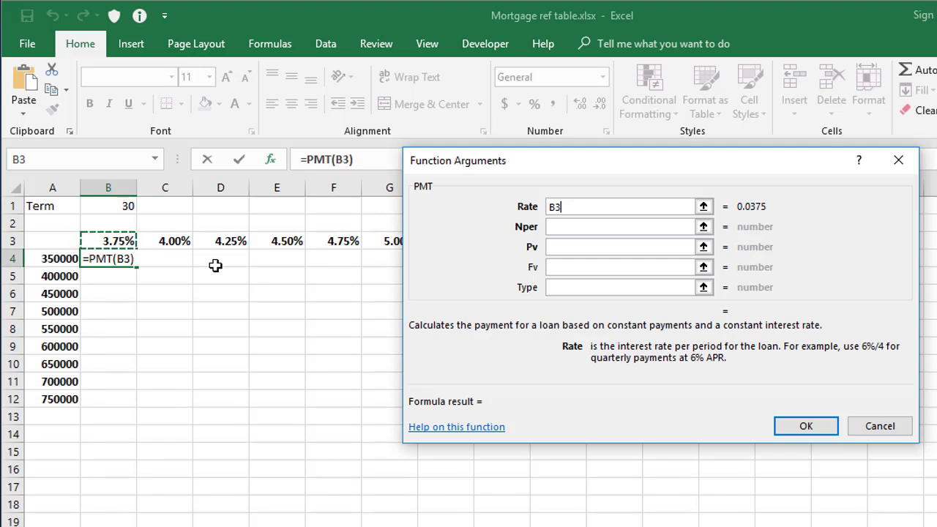
pyautogui.write('/12')
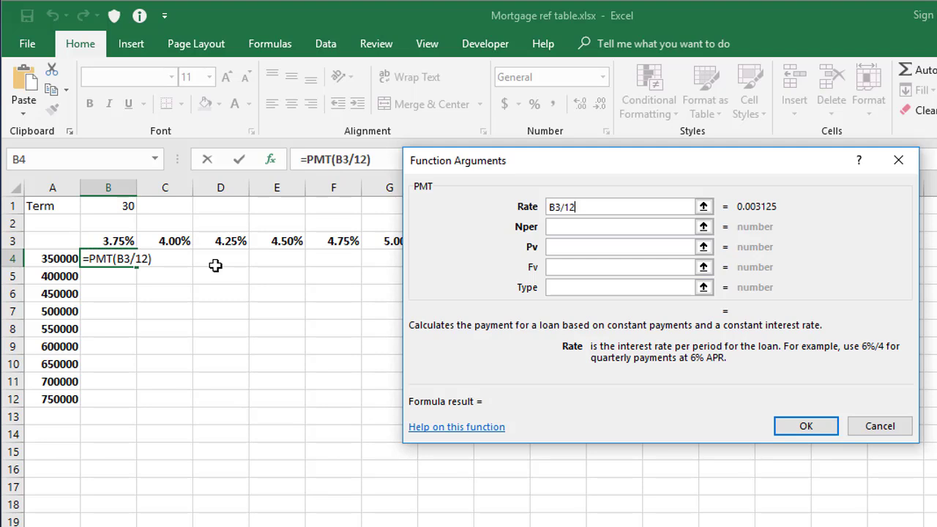
pyautogui.click(568, 227)
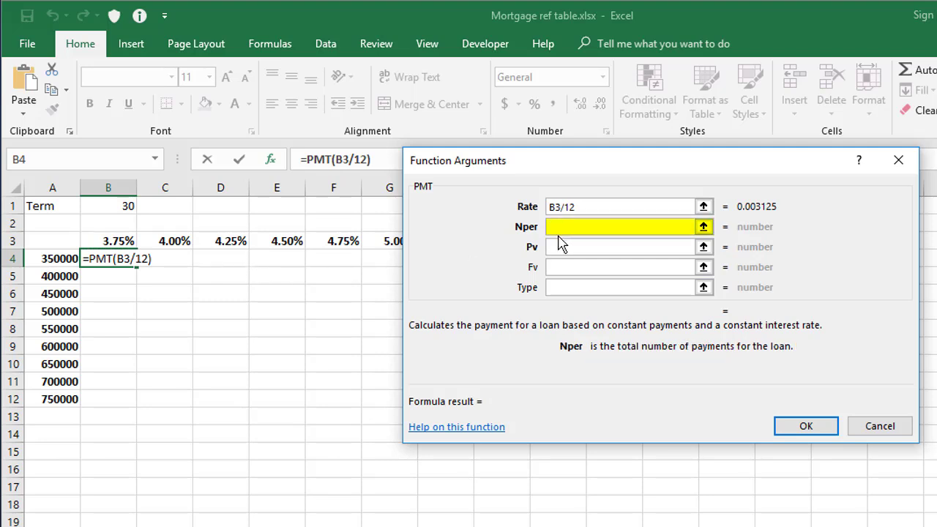
pyautogui.click(118, 205)
pyautogui.write('*12')
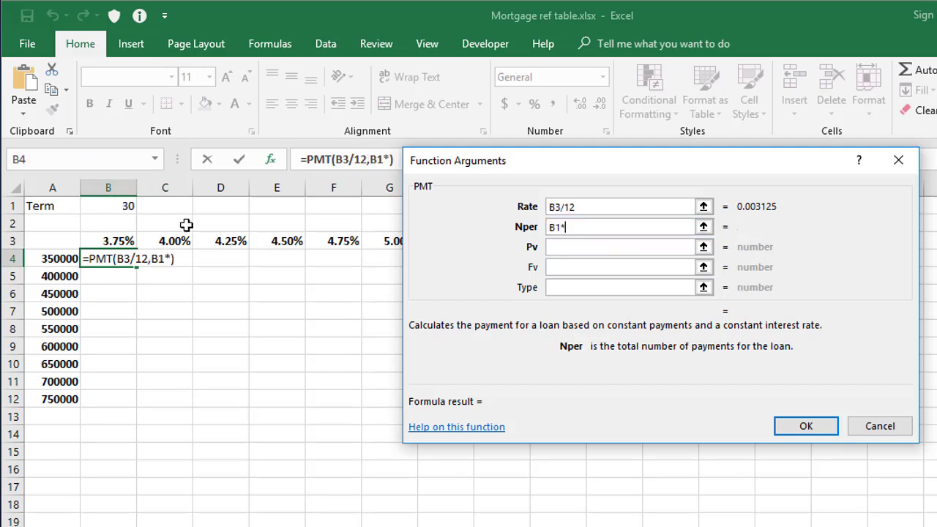
pyautogui.click(559, 249)
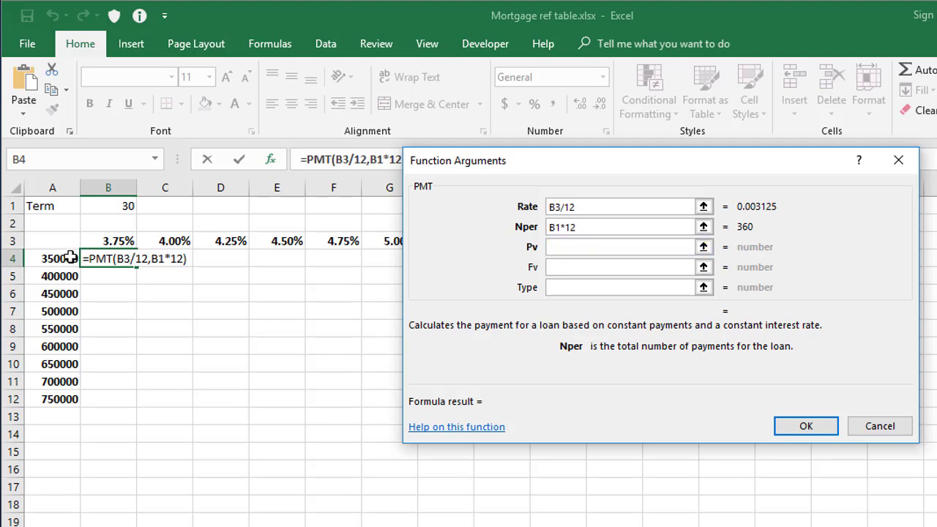
pyautogui.click(550, 249)
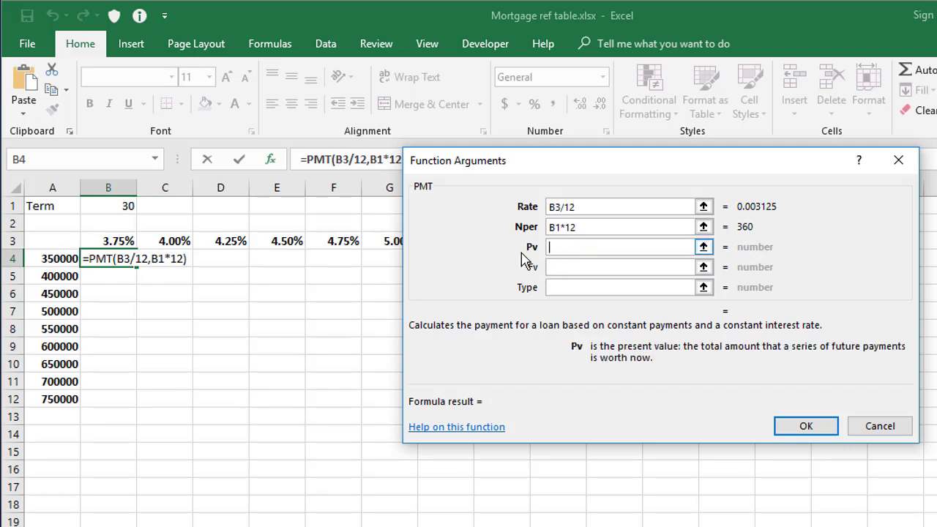
pyautogui.write('-')
pyautogui.click(42, 258)
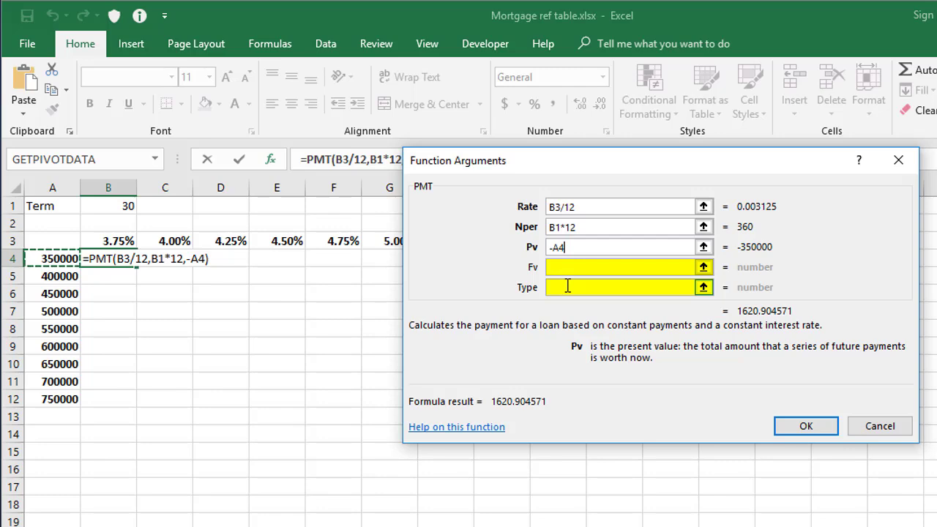
# Confirm the PMT formula and remove B4's decimals so it shows $1,621
pyautogui.click(805, 427)
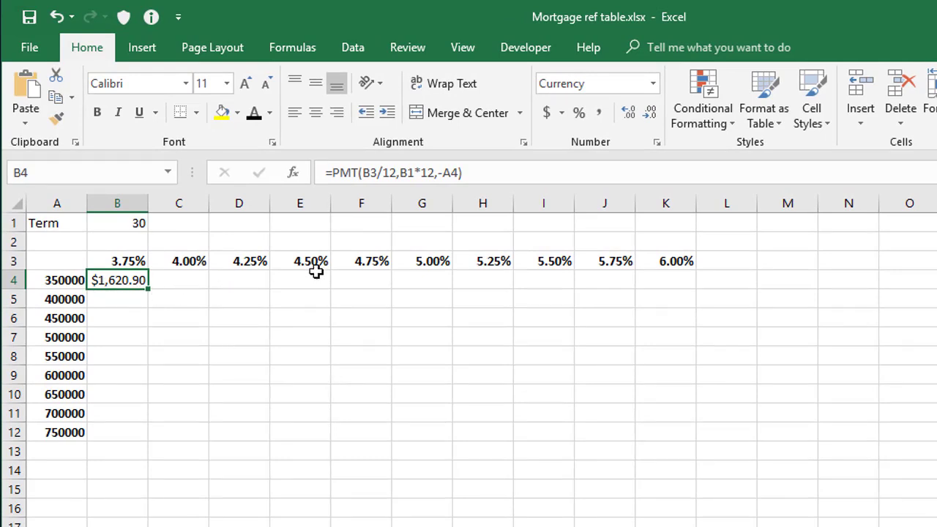
pyautogui.click(649, 112)
pyautogui.click(650, 112)
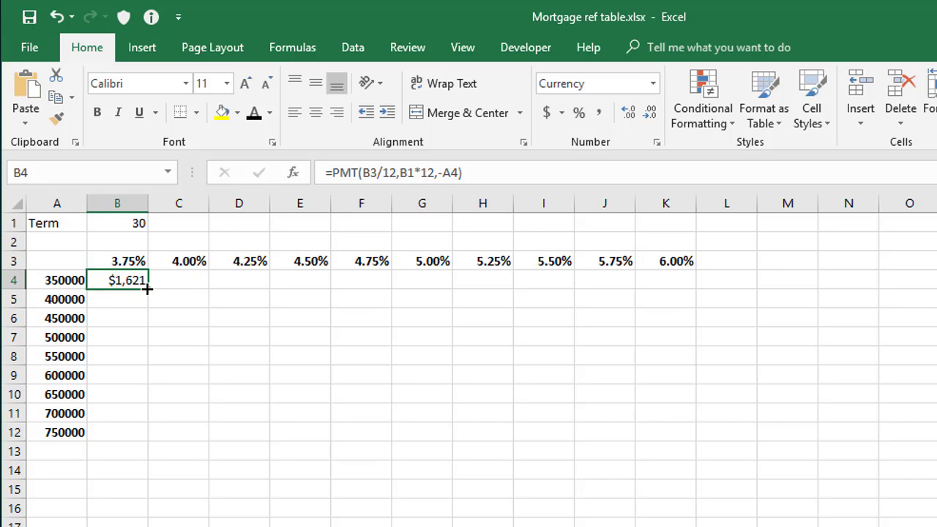
# Copy B4's formula into B4:D6, then compare B5 and C4 with B4 to trace the #NUM! errors
pyautogui.moveTo(147, 289); pyautogui.dragTo(257, 334)
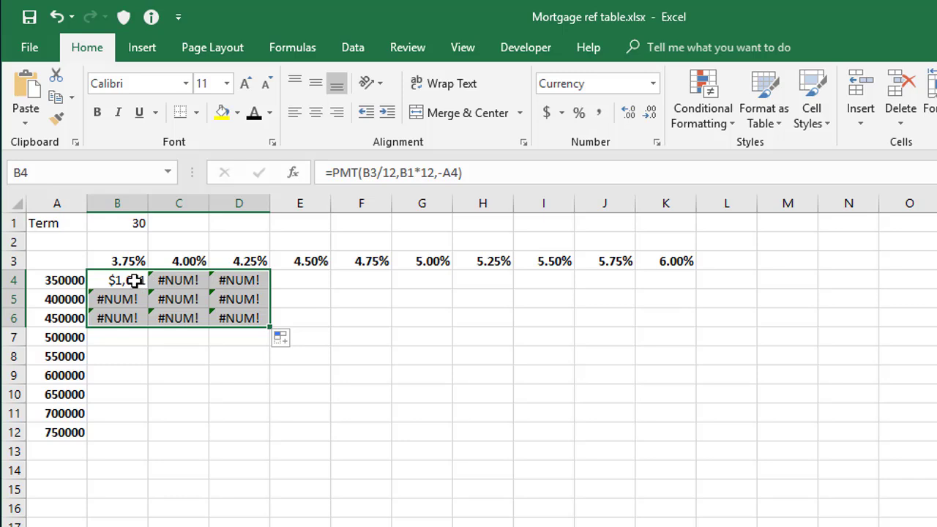
pyautogui.click(125, 281)
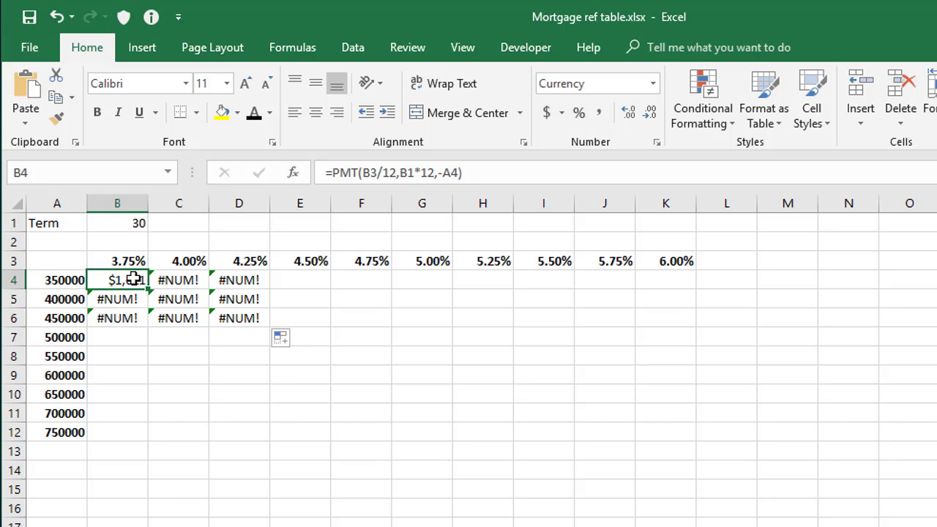
pyautogui.click(126, 300)
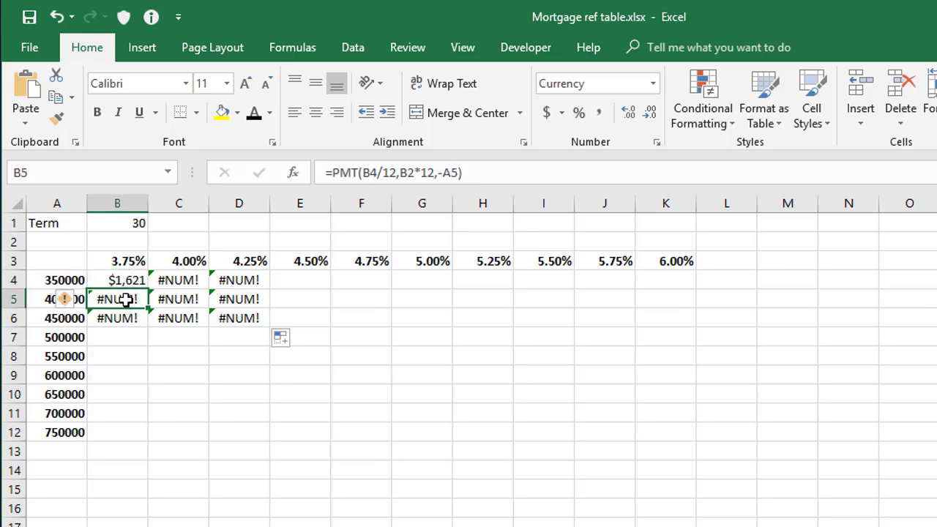
pyautogui.click(111, 283)
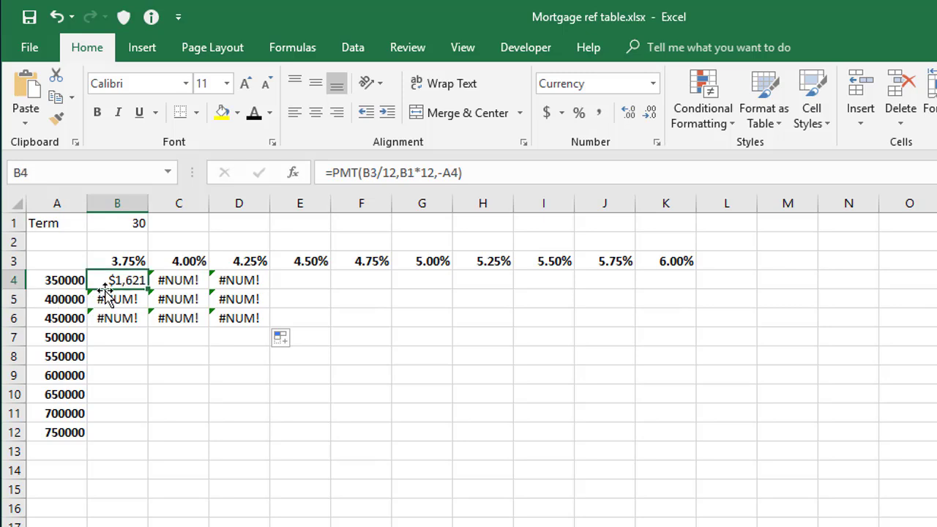
pyautogui.click(188, 280)
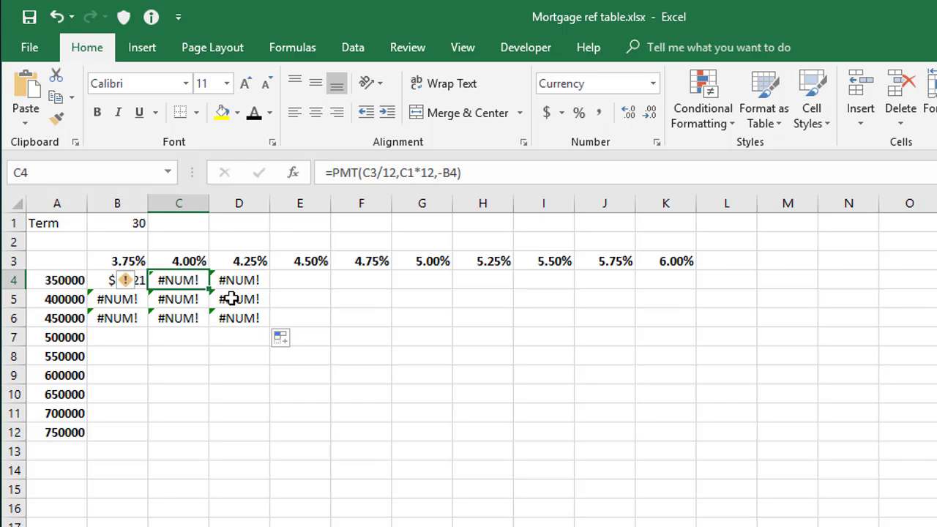
pyautogui.click(101, 280)
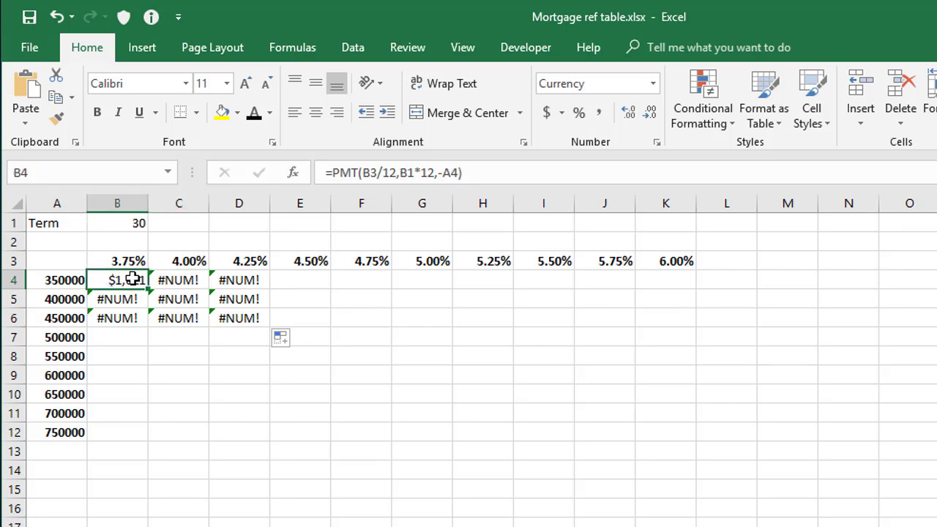
# Use F4 to anchor B4's formula as =PMT(B$3/12,$B$1*12,-$A4)
pyautogui.doubleClick(132, 279)
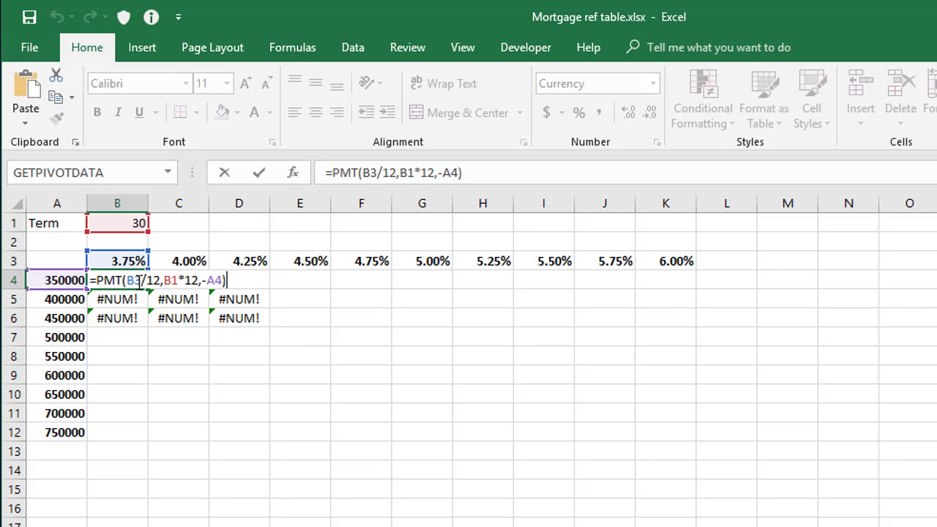
pyautogui.click(135, 279)
pyautogui.click(134, 279)
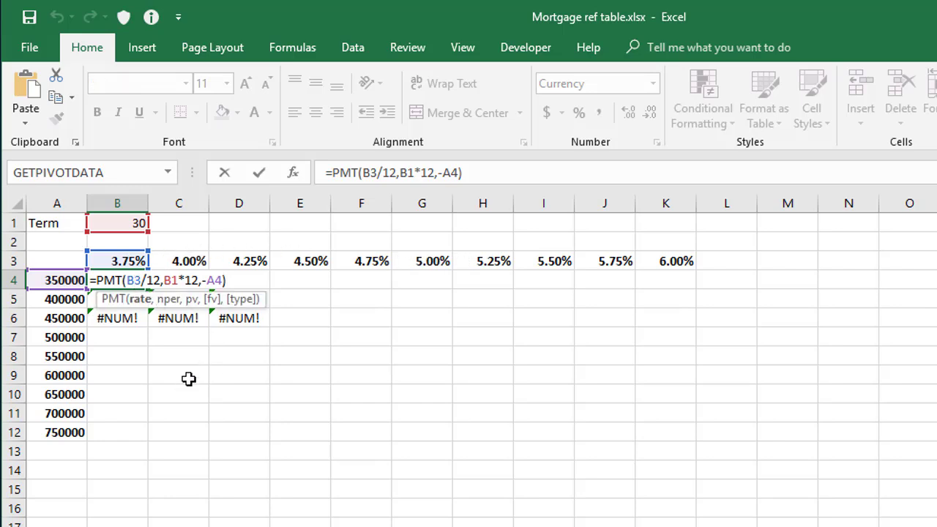
pyautogui.press('F4')
pyautogui.press('F4')
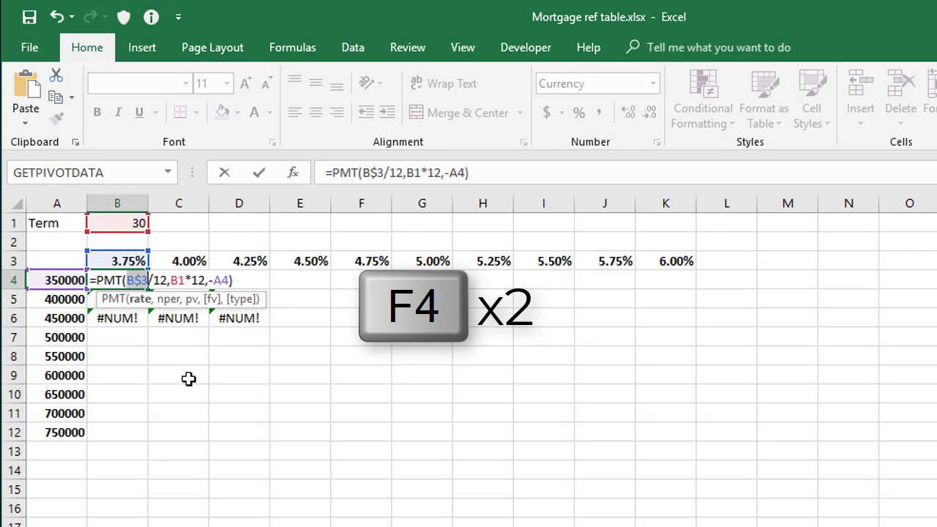
pyautogui.click(177, 280)
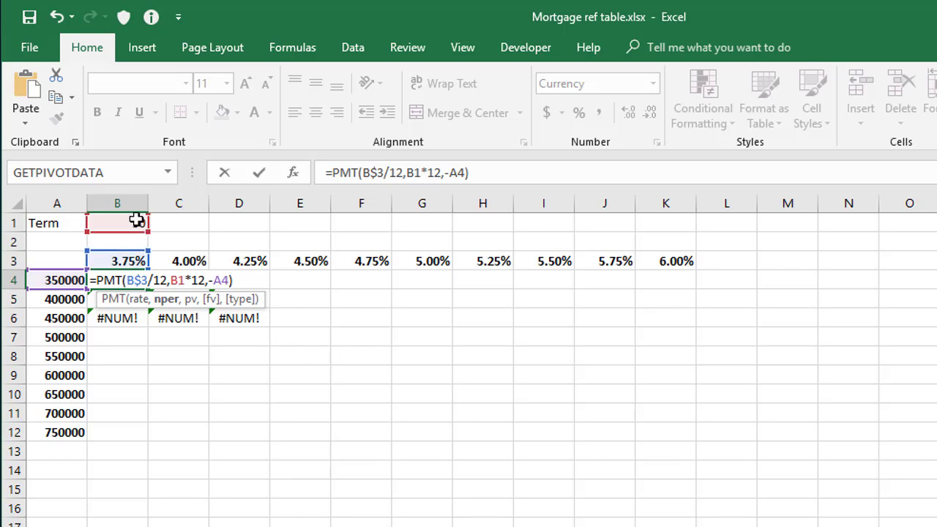
pyautogui.press('F4')
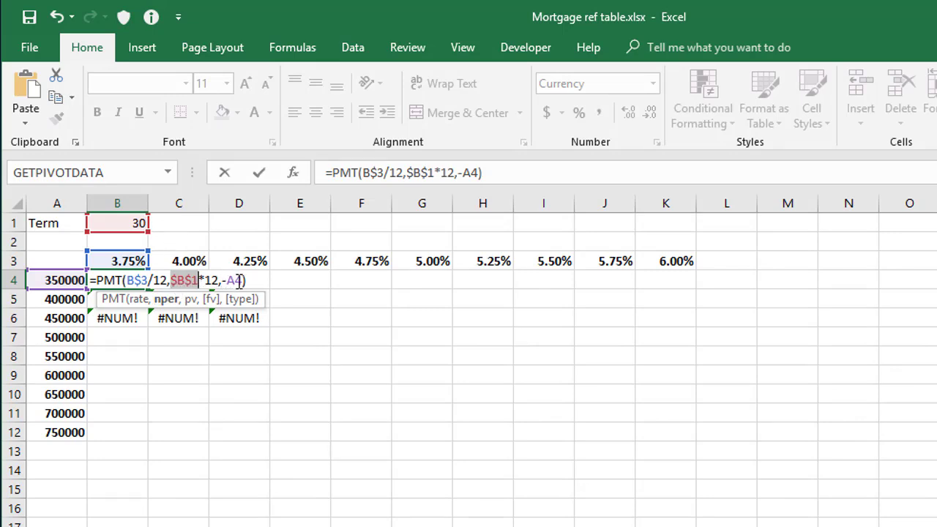
pyautogui.click(236, 280)
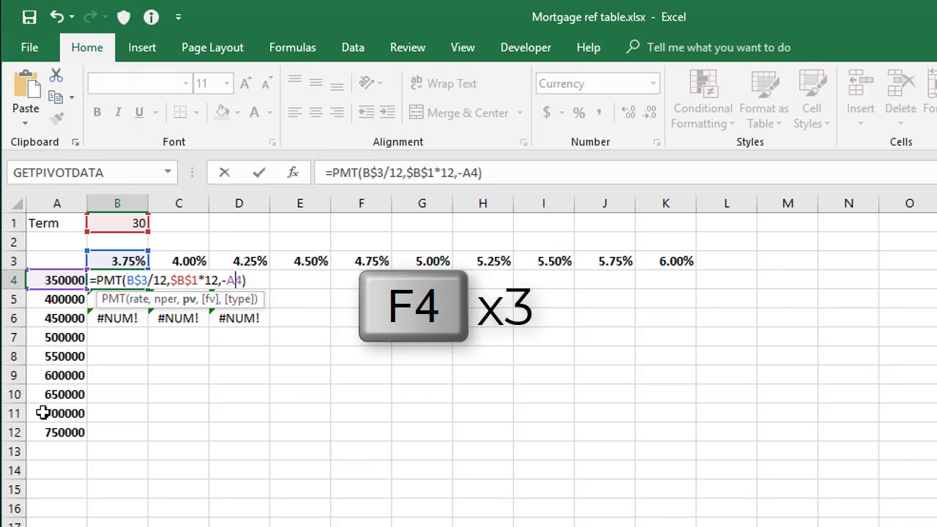
pyautogui.press('F4')
pyautogui.press('F4')
pyautogui.press('F4')
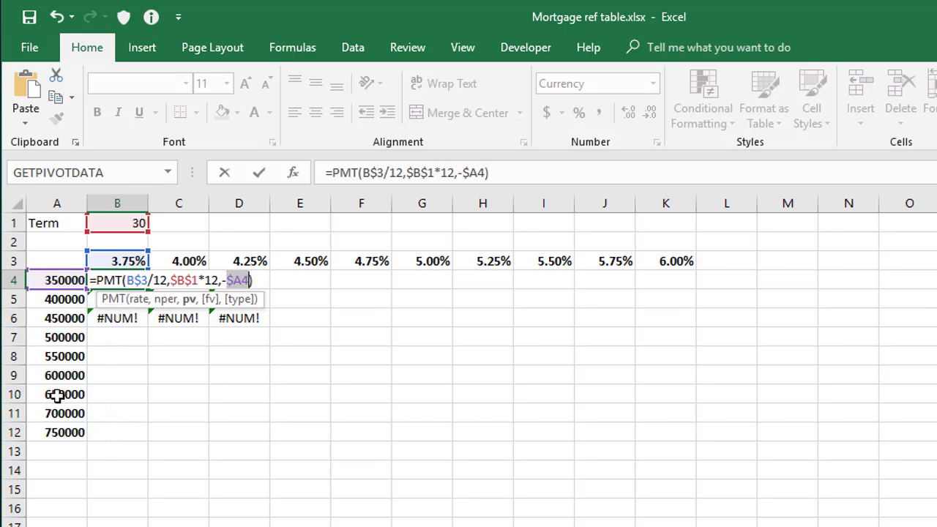
pyautogui.press('Return')
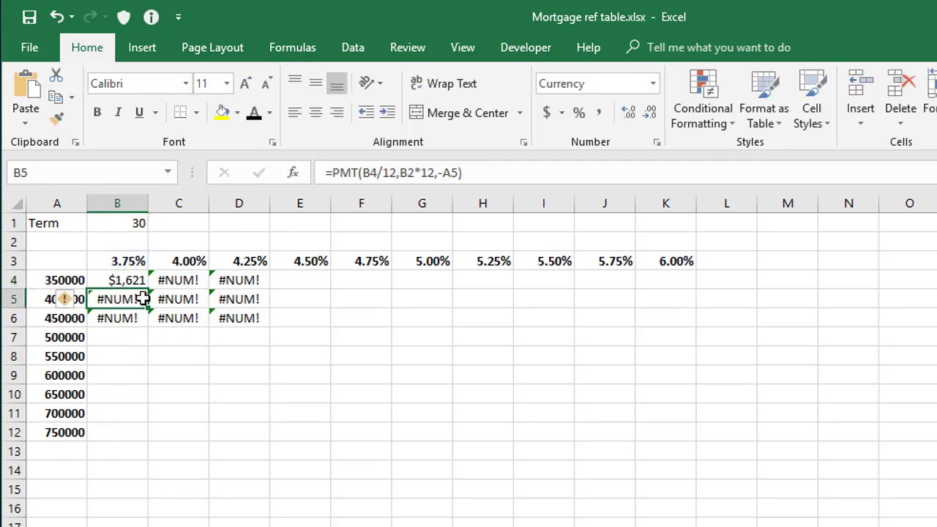
# Enter the anchored payment formula into every cell of B4:K12 with Ctrl+Enter
pyautogui.click(129, 282)
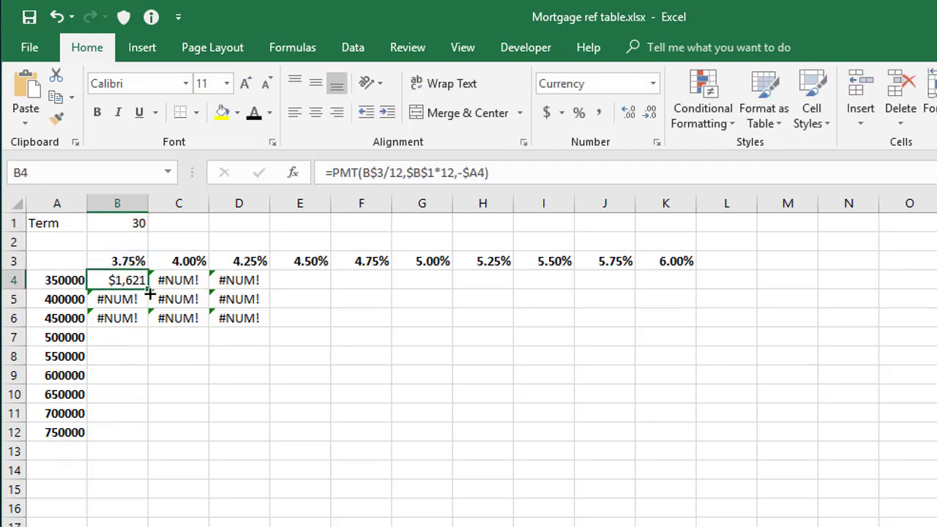
pyautogui.moveTo(149, 291); pyautogui.dragTo(145, 342)
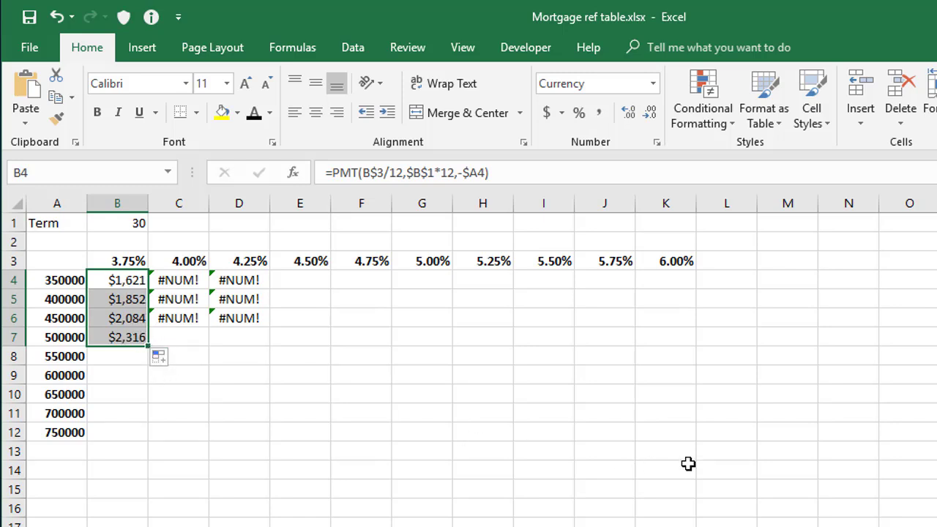
pyautogui.click(129, 282)
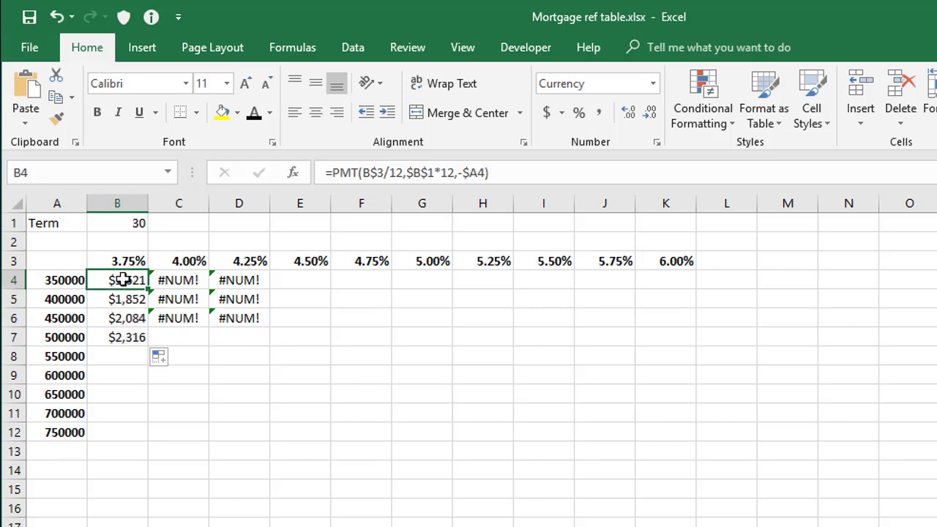
pyautogui.moveTo(123, 279); pyautogui.dragTo(658, 432)
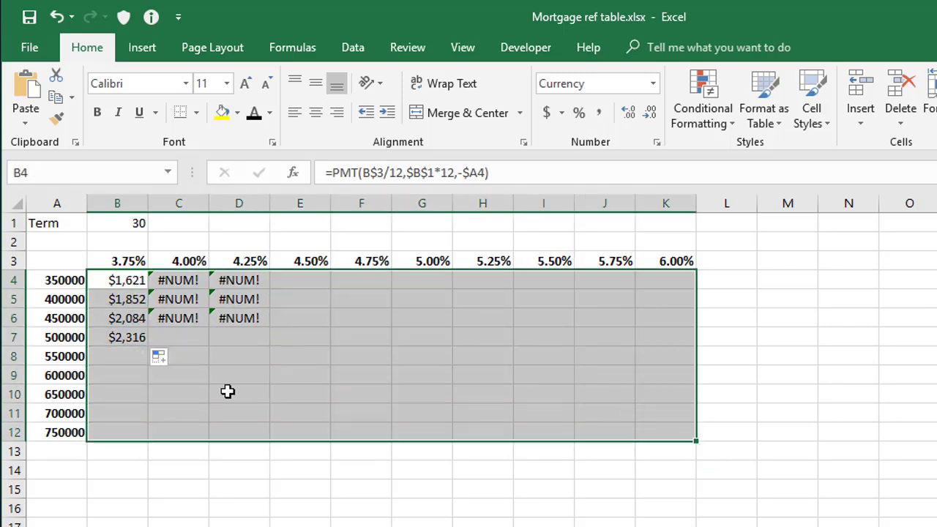
pyautogui.press('F2')
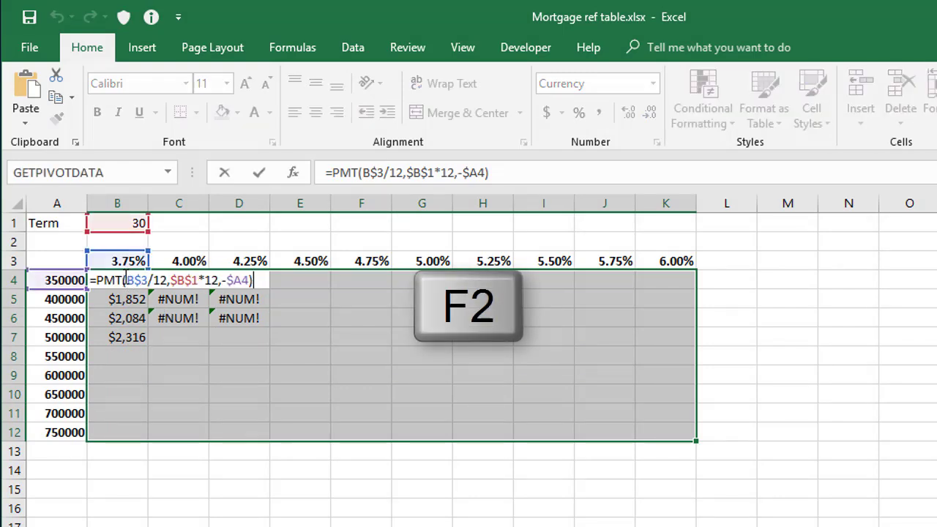
pyautogui.hotkey('ctrl', 'Return')
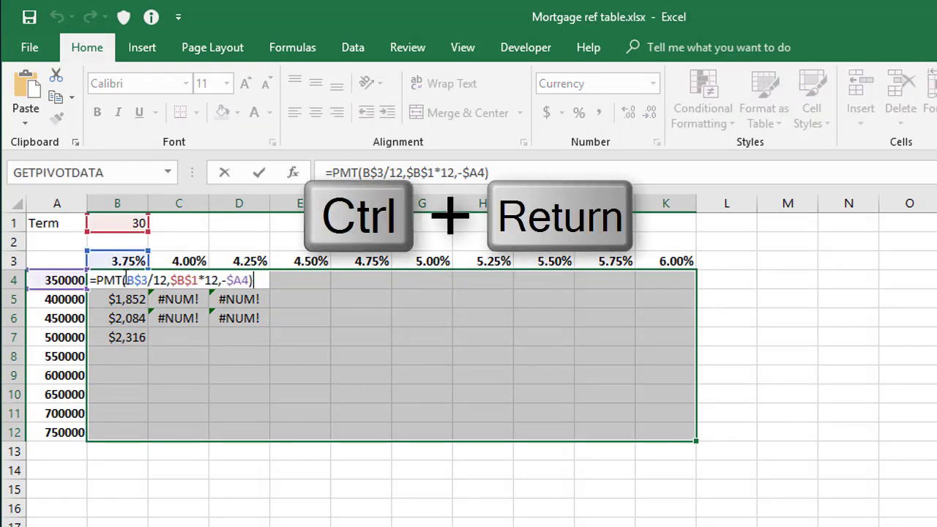
pyautogui.hotkey('ctrl', 'q')
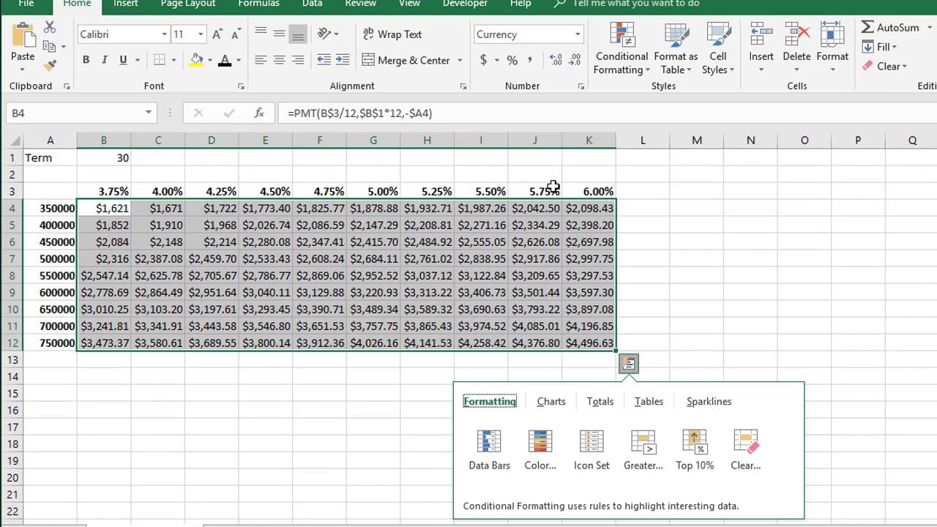
# Close the suggestions panel and set the payments back to whole dollars
pyautogui.click(538, 63)
pyautogui.click(557, 60)
pyautogui.click(575, 61)
pyautogui.click(575, 61)
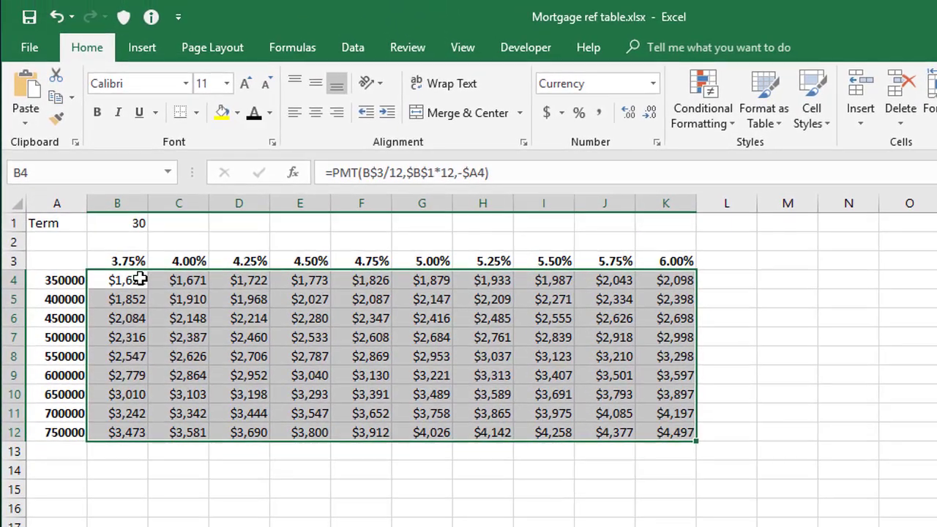
# Re-enter the payment formula across B4:K12 so all cells show whole-dollar currency
pyautogui.click(107, 209)
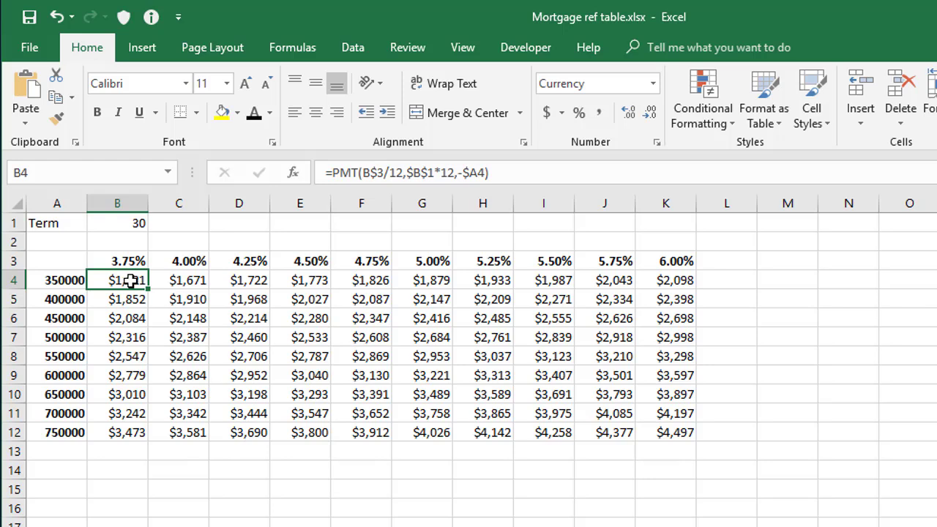
pyautogui.moveTo(129, 280)
pyautogui.mouseDown()
pyautogui.moveTo(186, 299)
pyautogui.moveTo(551, 351)
pyautogui.moveTo(662, 435)
pyautogui.mouseUp()
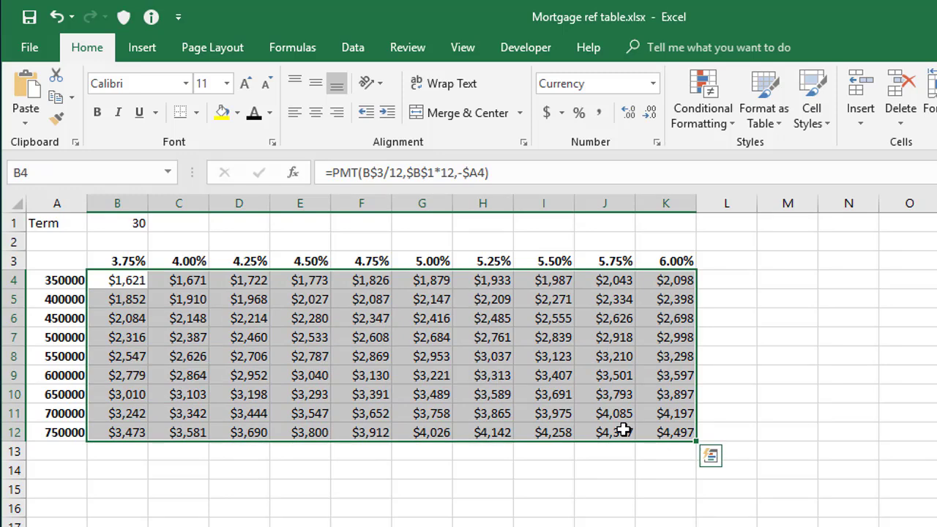
pyautogui.press('F2')
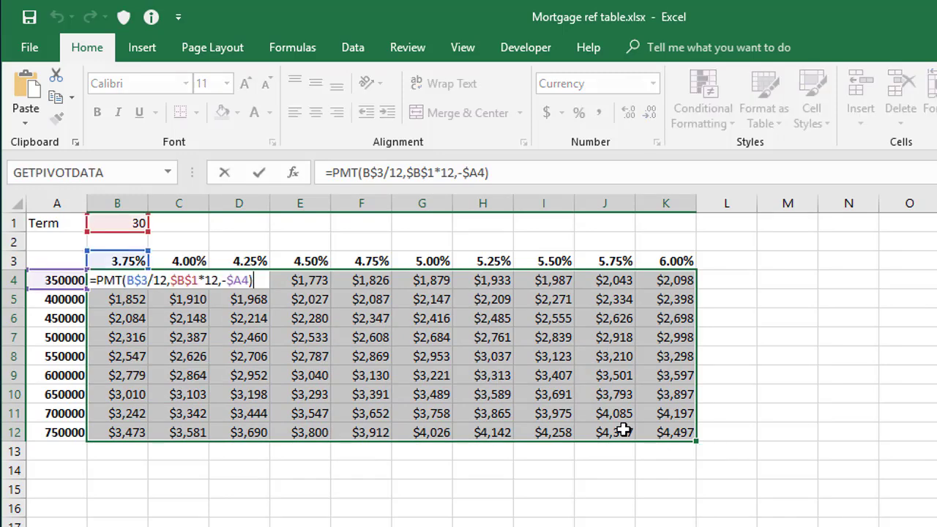
pyautogui.hotkey('ctrl', 'Return')
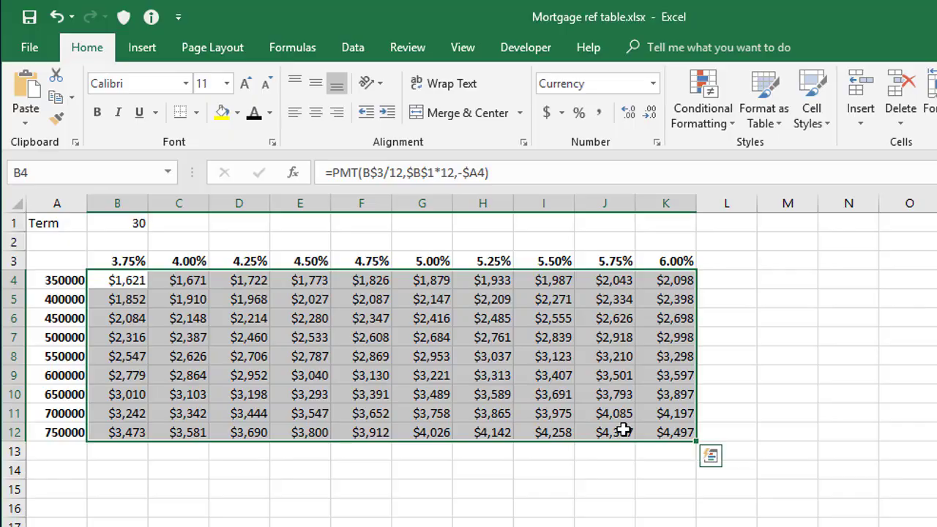